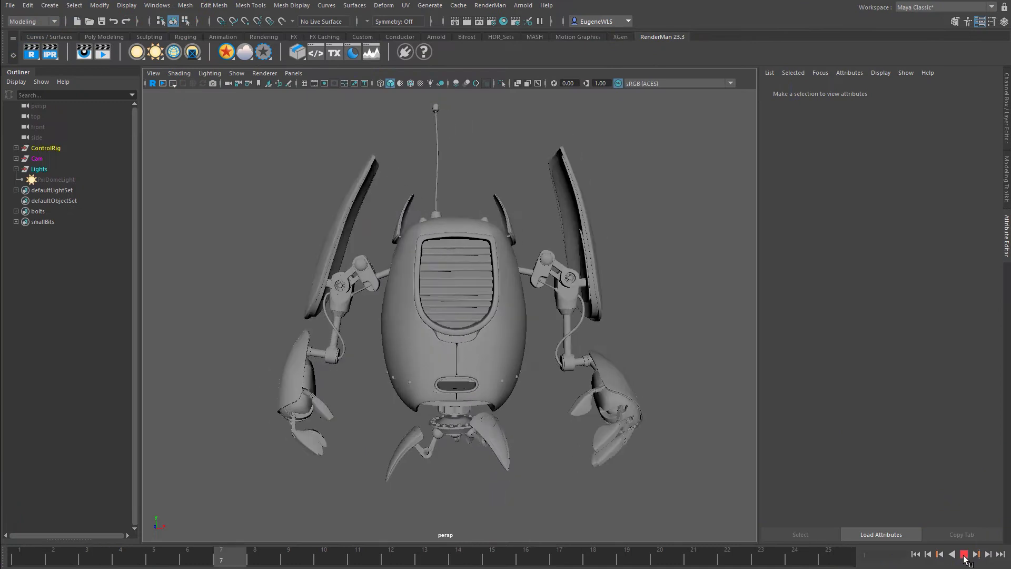
Step: Stop the robot animation playback so it holds on frame 23
left_click(965, 555)
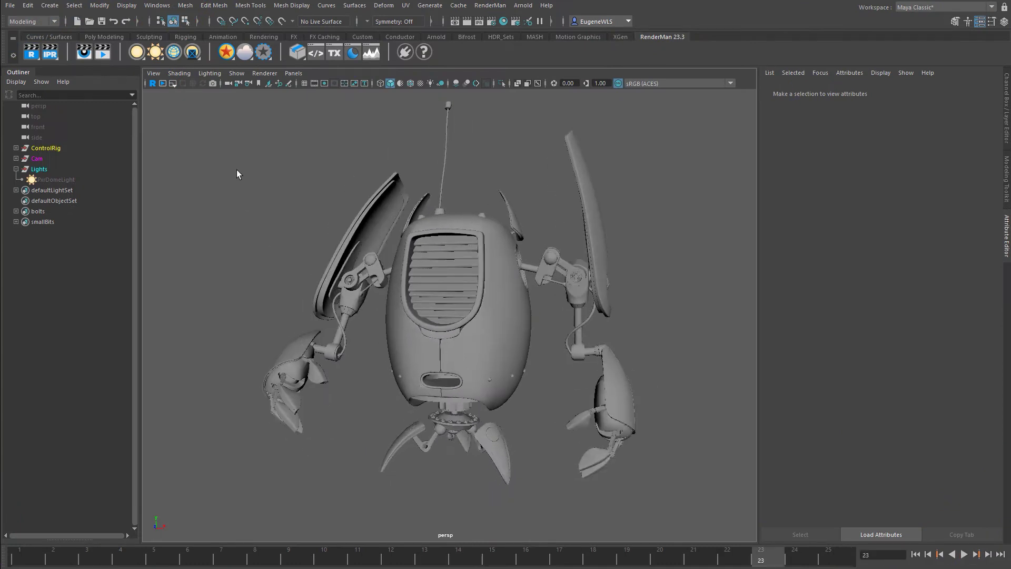
Step: Start RenderMan's interactive viewport render, then orbit to the robot's left side and back toward its front
left_click(153, 84)
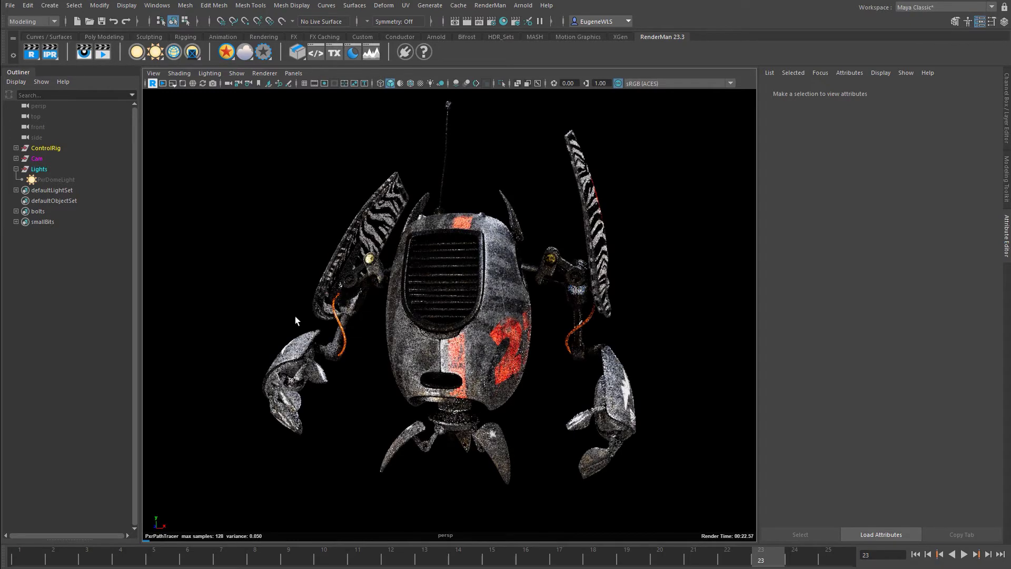
left_click_drag(283, 299, 464, 350, "alt")
left_click_drag(556, 318, 453, 284, "alt")
left_click(491, 21)
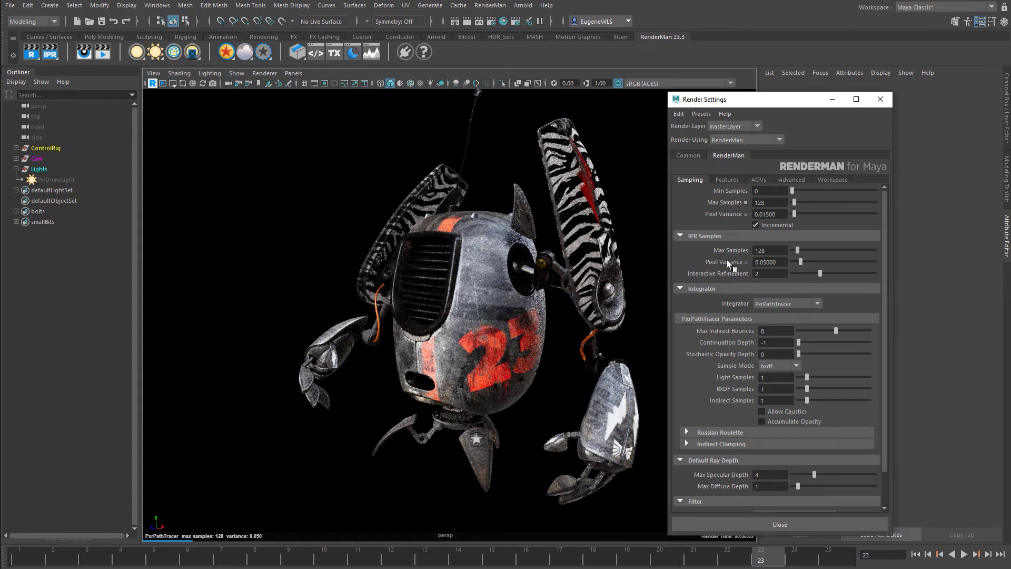
mouse_move(725, 261)
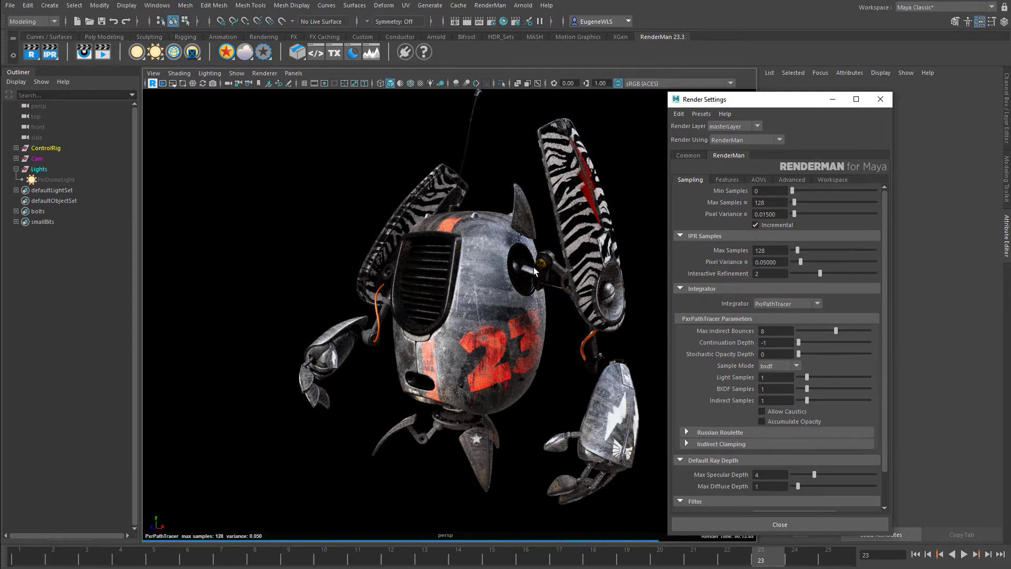
left_click(880, 99)
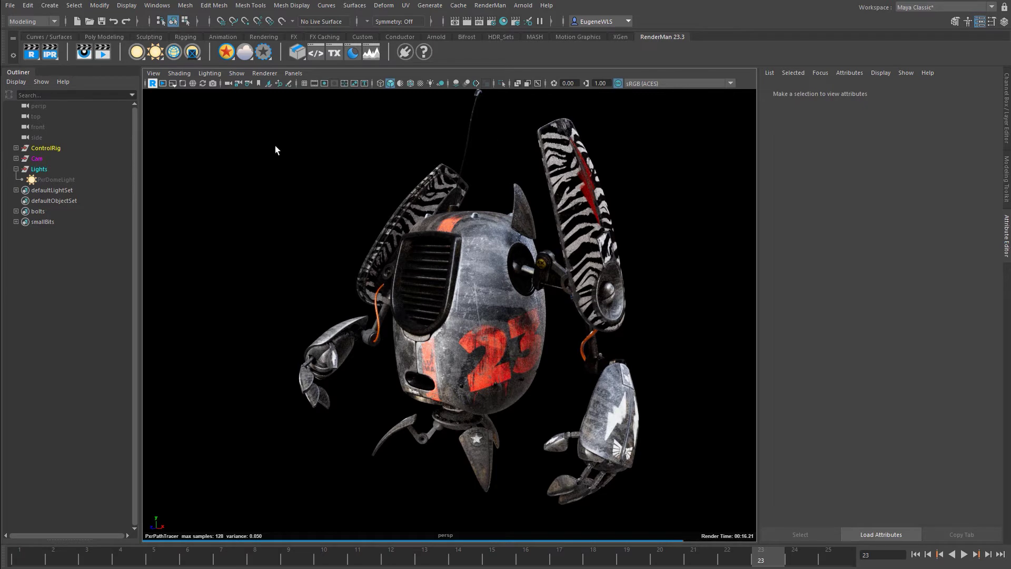
left_click(152, 83)
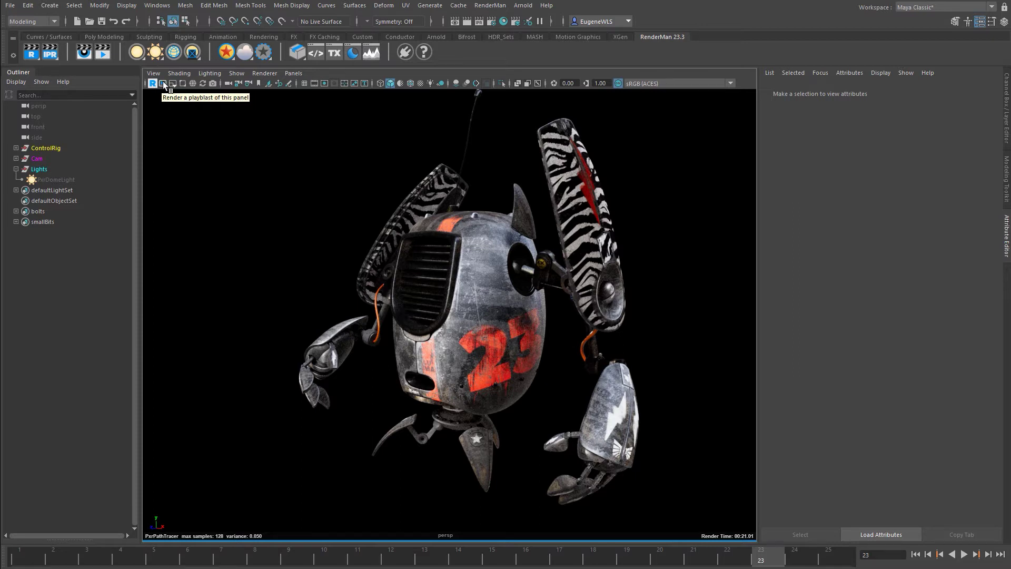
left_click(163, 84)
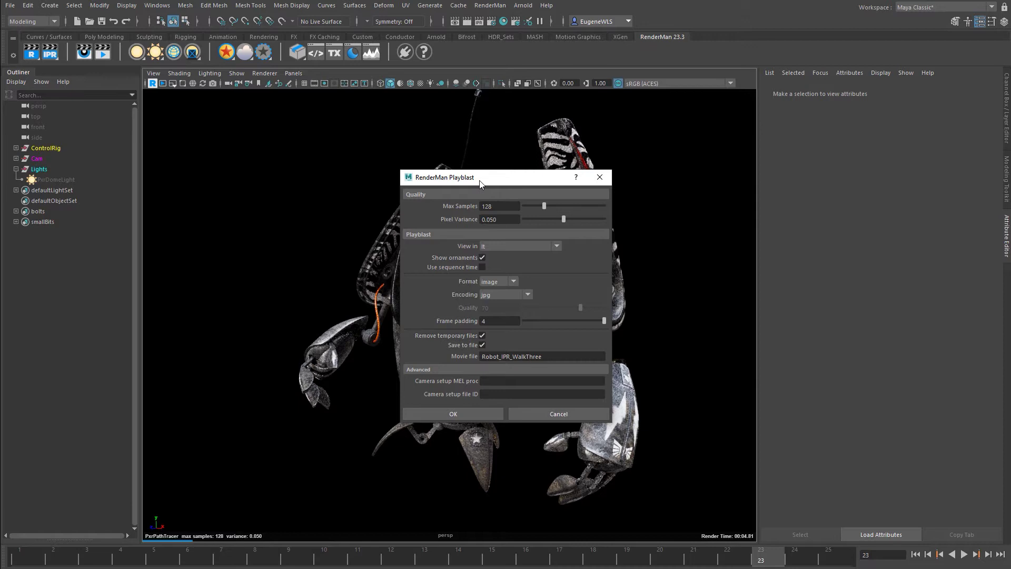
left_click_drag(480, 183, 589, 182)
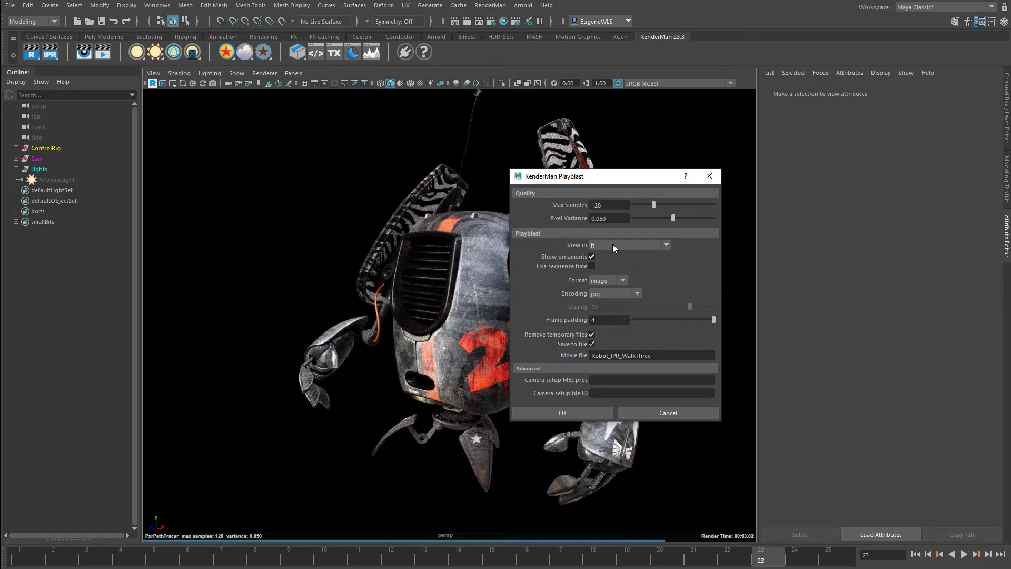
key("Tab")
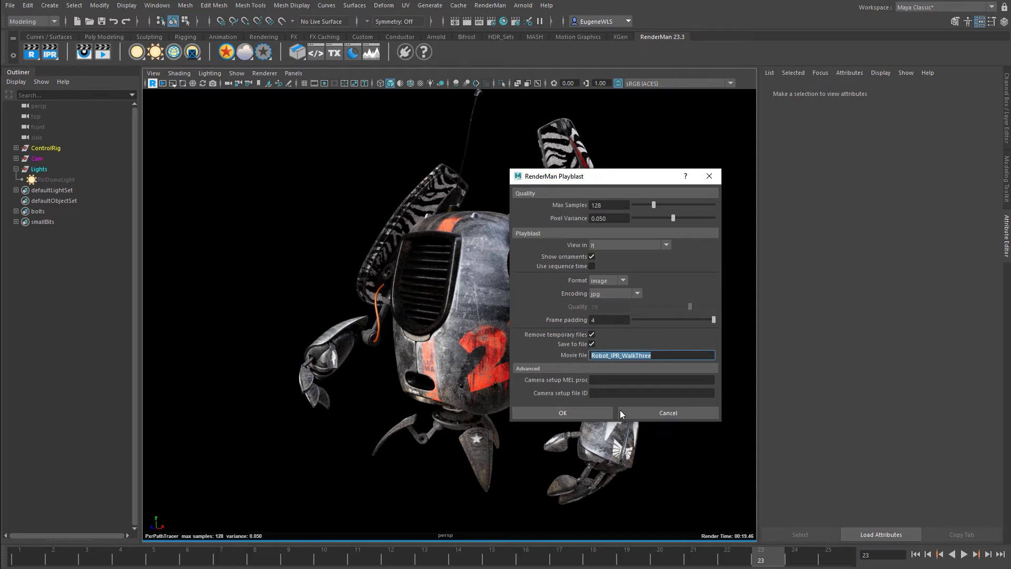
left_click(664, 414)
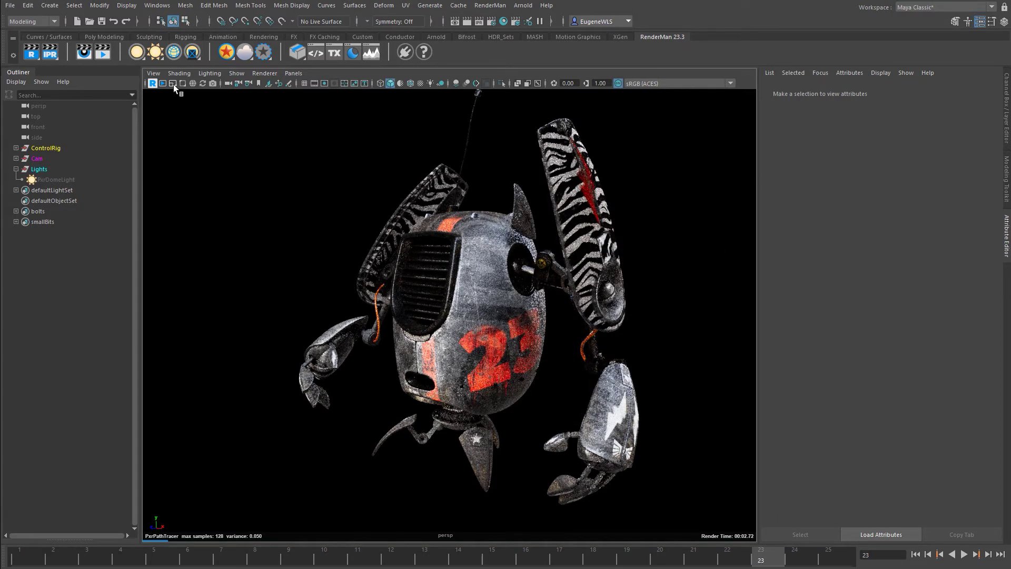
Step: Drop the RenderMan viewport render resolution to 50% and orbit to a straight front view of the robot
left_click(172, 84)
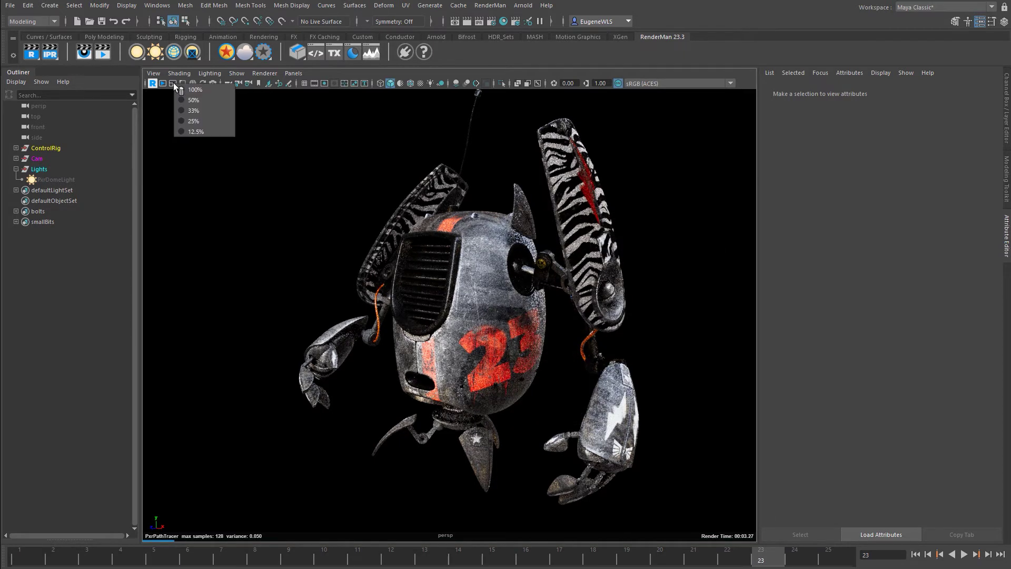
left_click(204, 101)
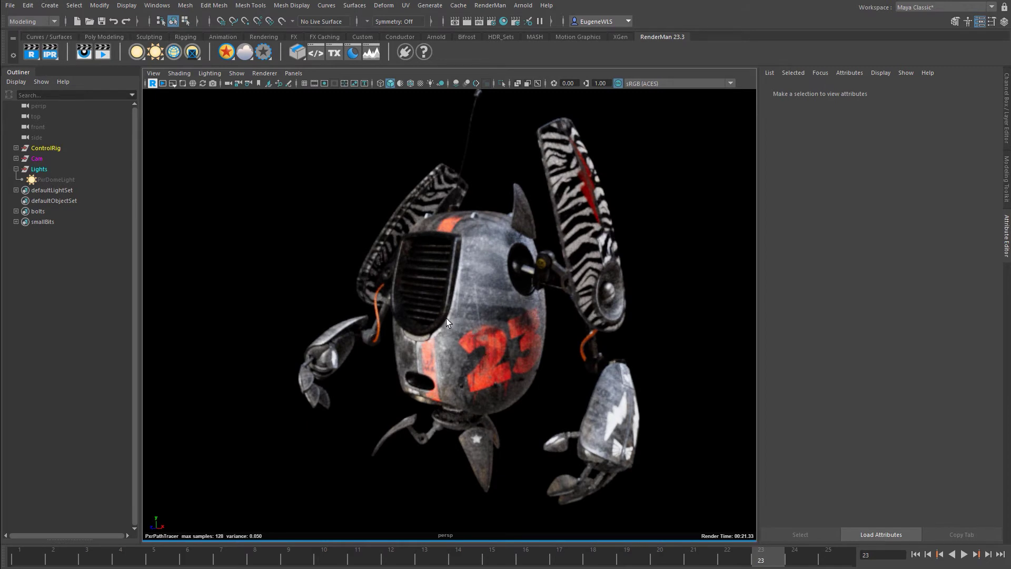
left_click_drag(447, 323, 443, 442, "alt")
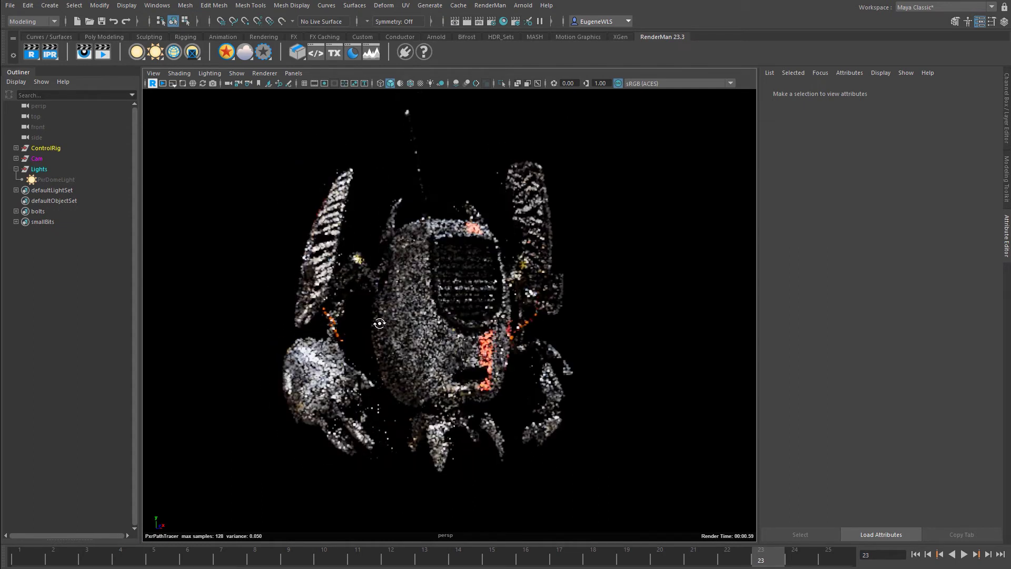
Step: Change the viewport render resolution and draw a render crop region around the robot's body
left_click(175, 83)
left_click(182, 91)
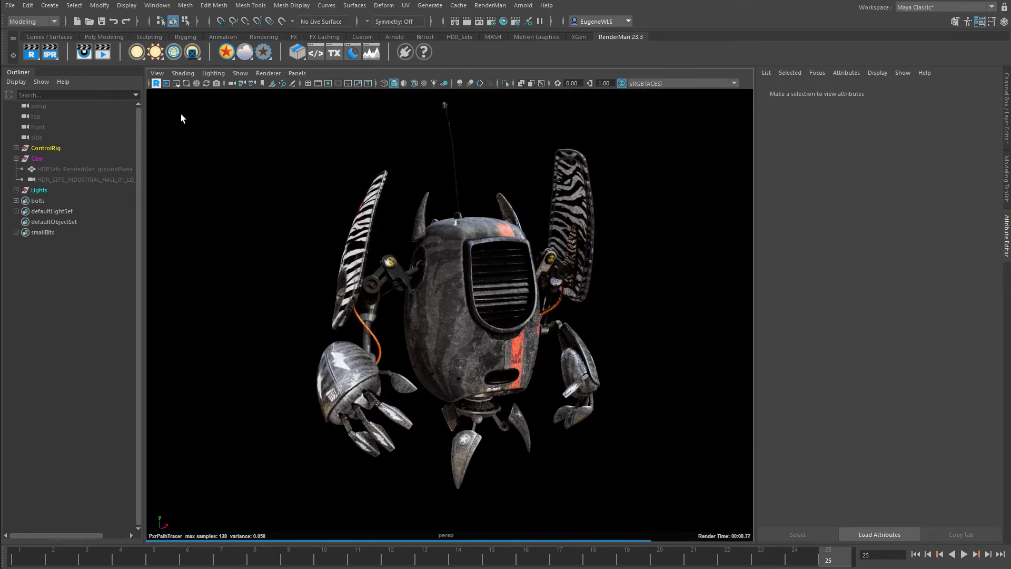
left_click(186, 83)
left_click_drag(349, 167, 615, 422)
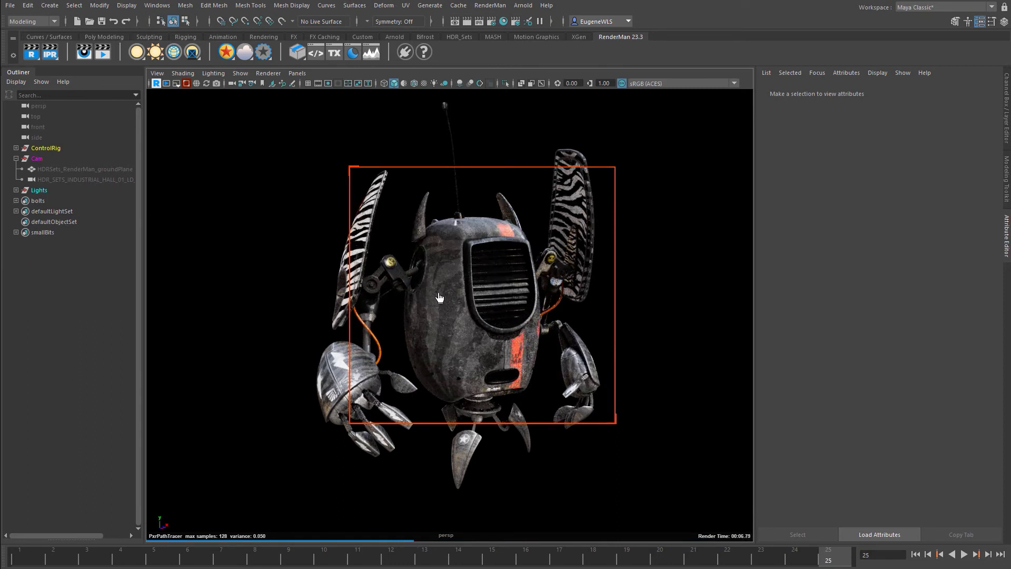
Step: Dolly the camera in closer toward the robot's front grille
scroll(555, 295, "up", 2)
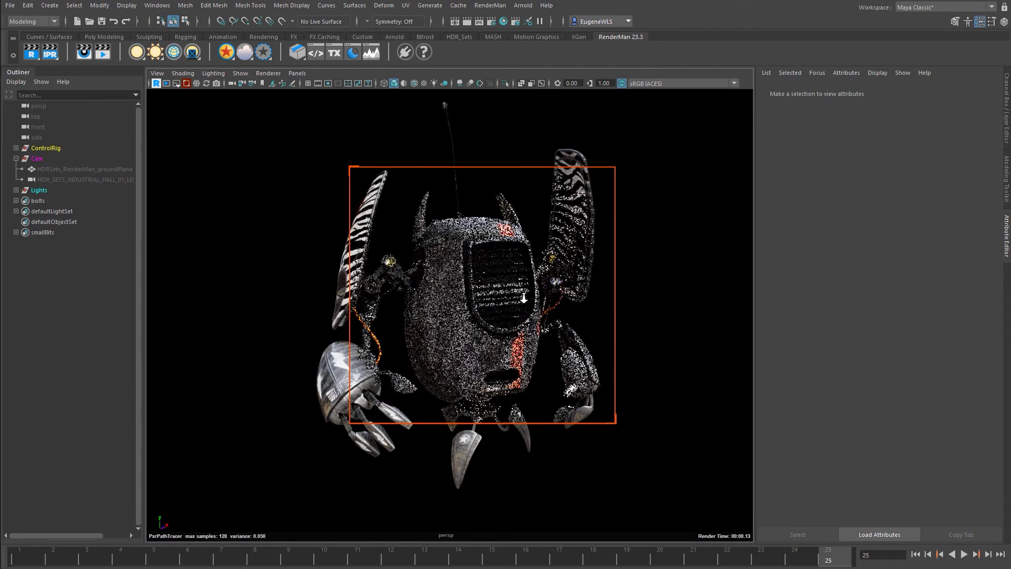
scroll(555, 295, "up", 2)
left_click_drag(492, 222, 539, 221, "alt")
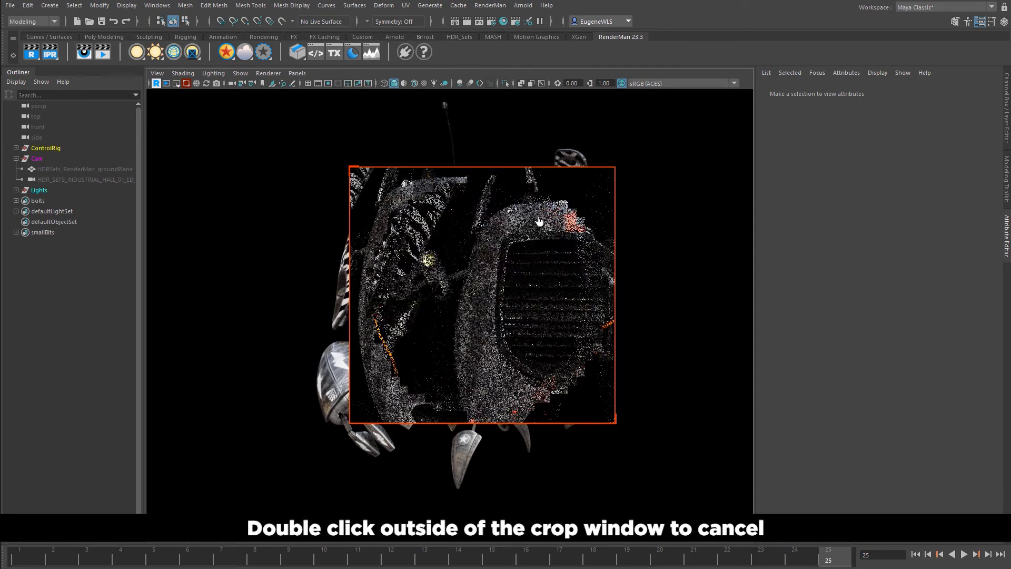
Step: Set Robot_body's Diffuse Gain to 0.853 and Robot_leftArm's Diffuse Gain to 0.767 in the Attribute Editor
left_click(485, 268)
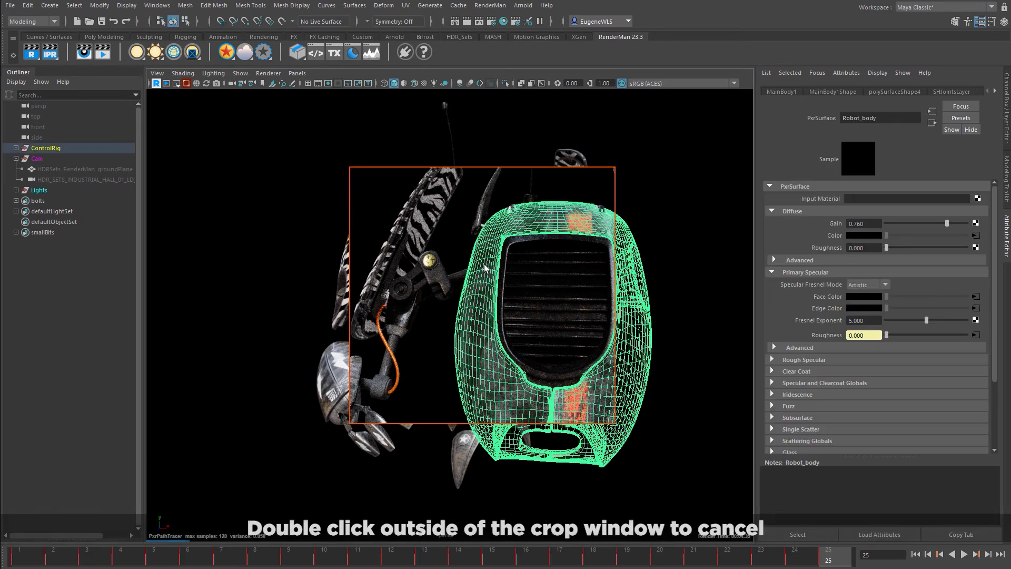
left_click_drag(947, 223, 955, 223)
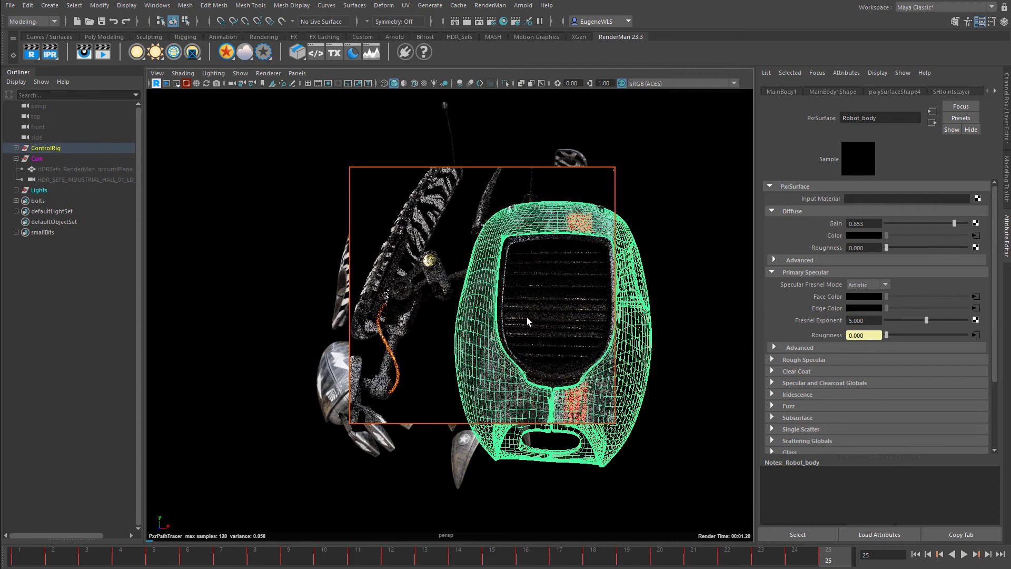
left_click(413, 216)
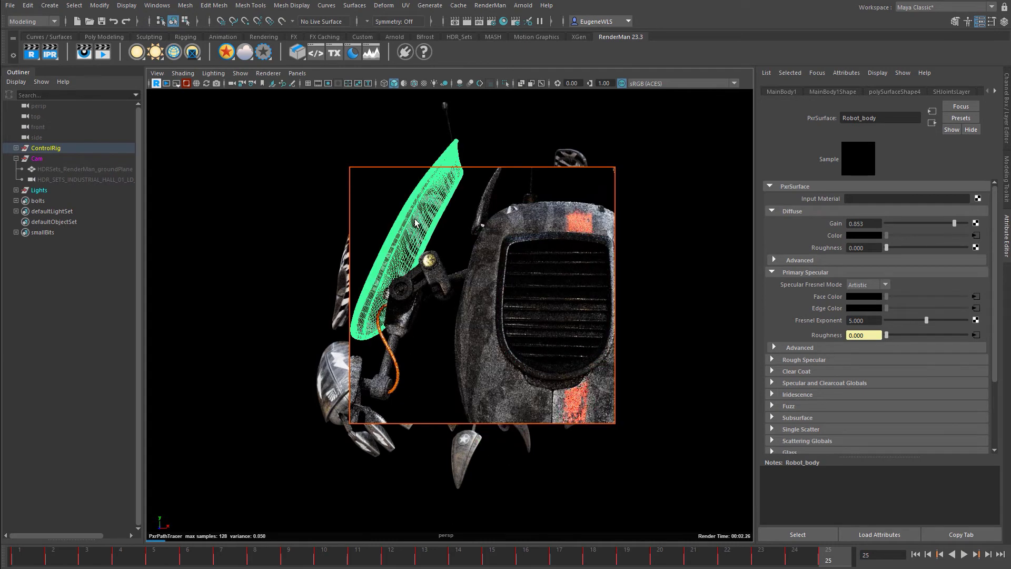
left_click(948, 223)
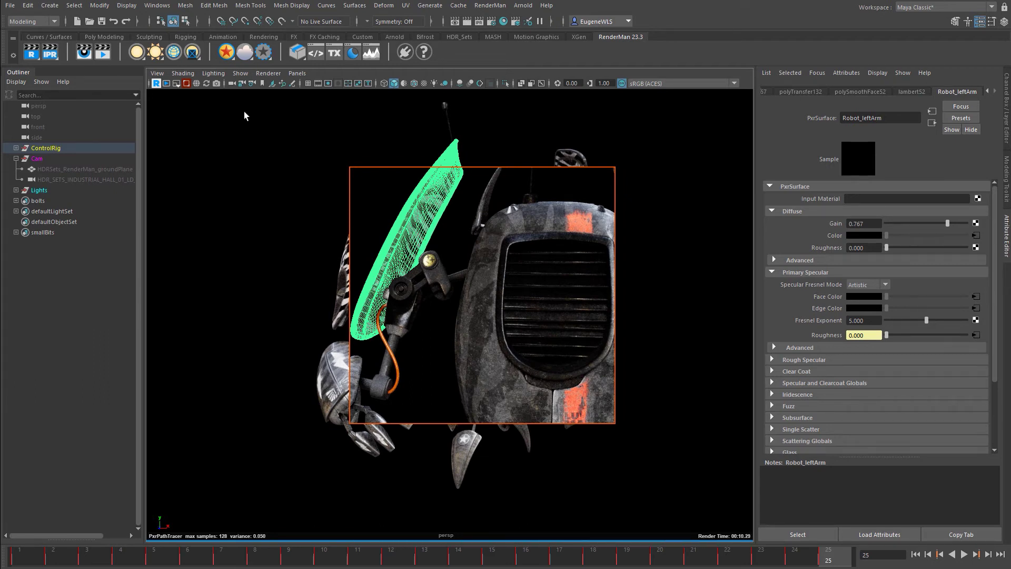
Step: Turn off selection highlighting, inspect the body and arm PxrSurface materials, and remove the render region
left_click(242, 74)
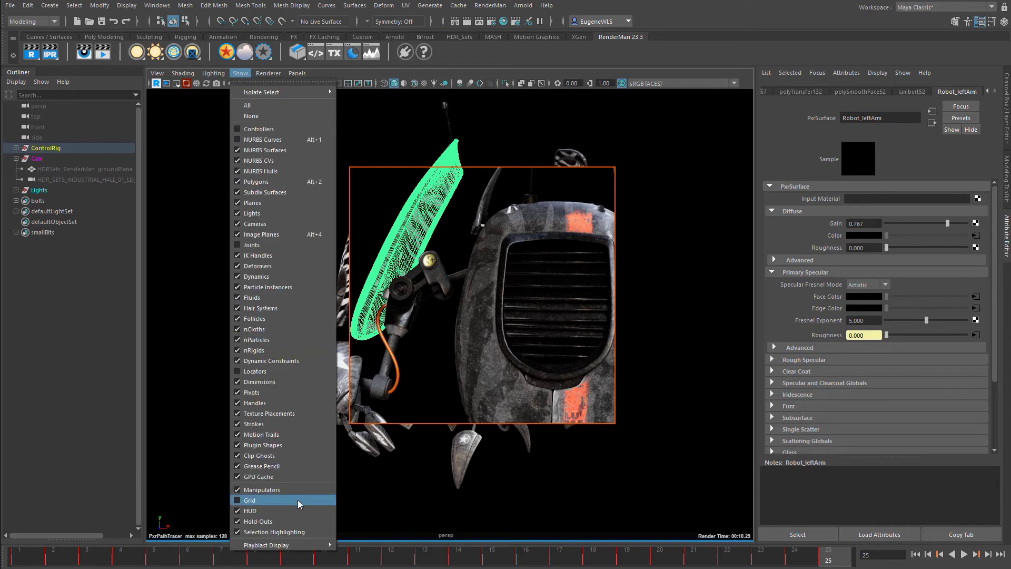
left_click(303, 533)
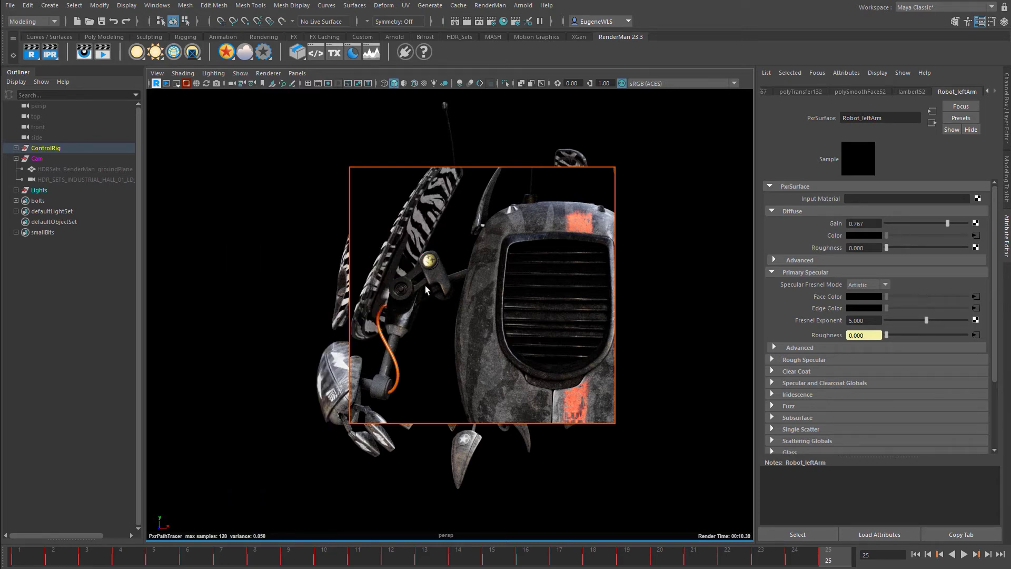
left_click(502, 249)
left_click(438, 281)
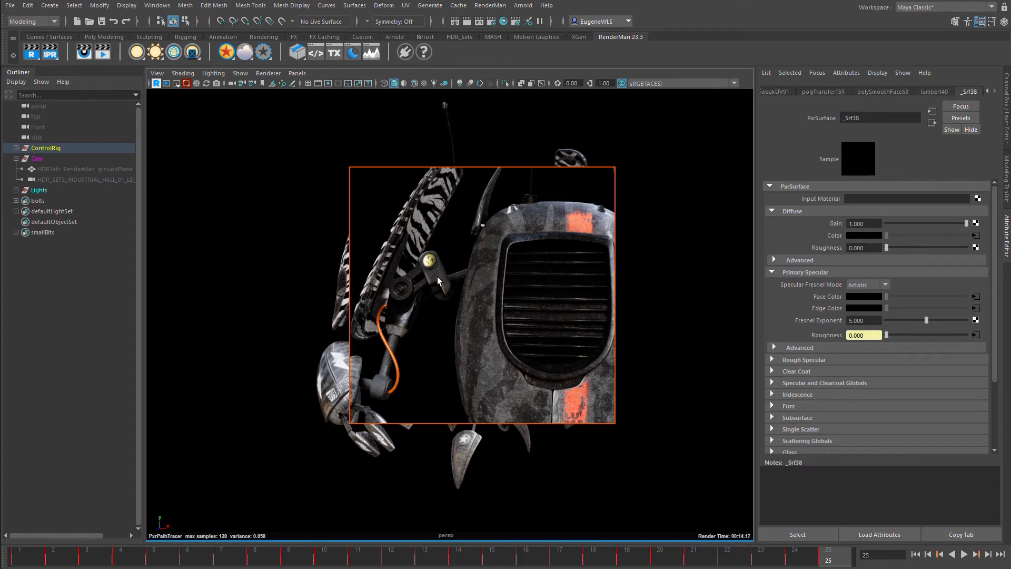
left_click(562, 222)
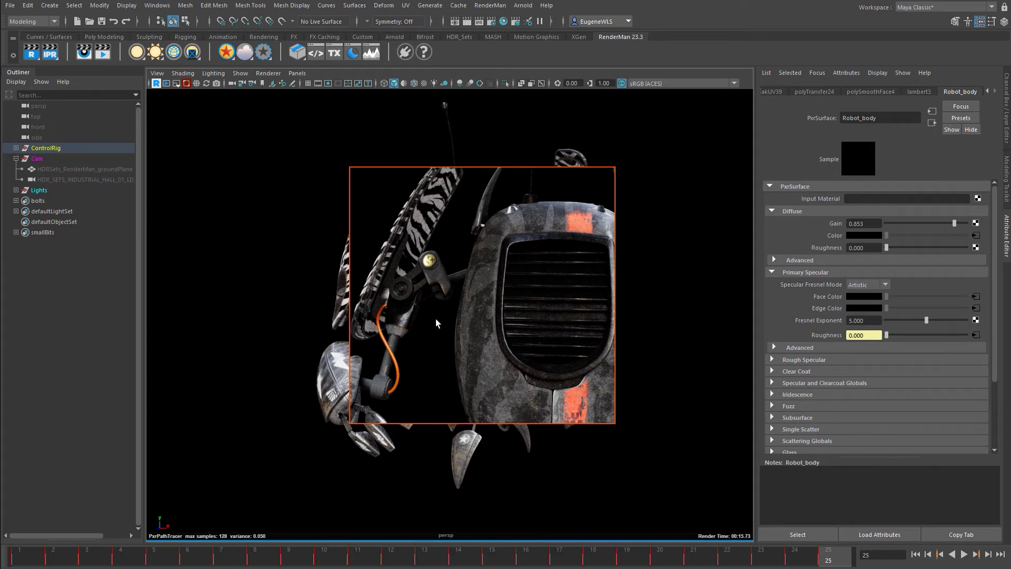
left_click(186, 83)
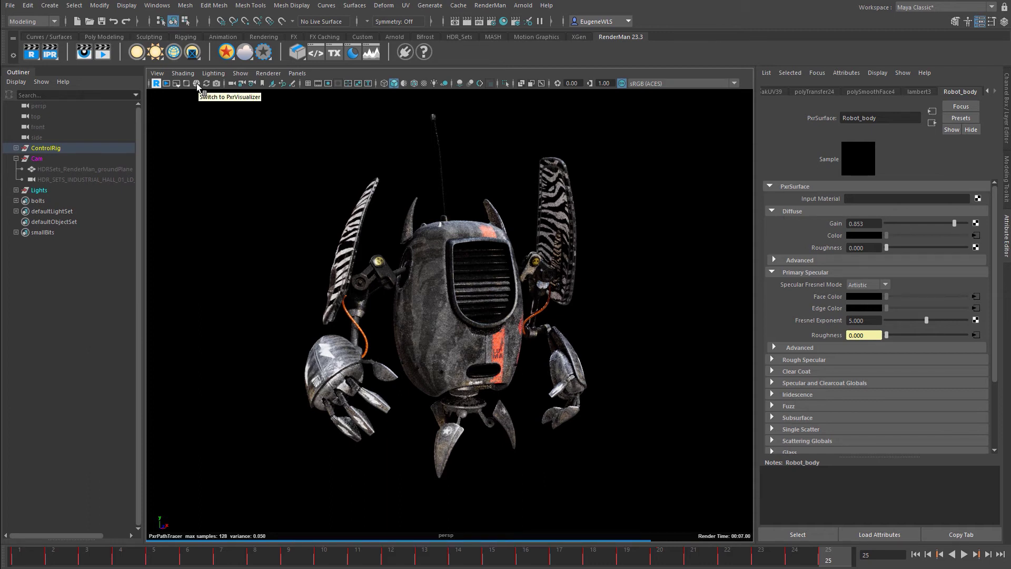
Step: Switch the viewport render to PxrVisualizer and preview the robot in flat, normals and shaded styles
left_click(197, 83)
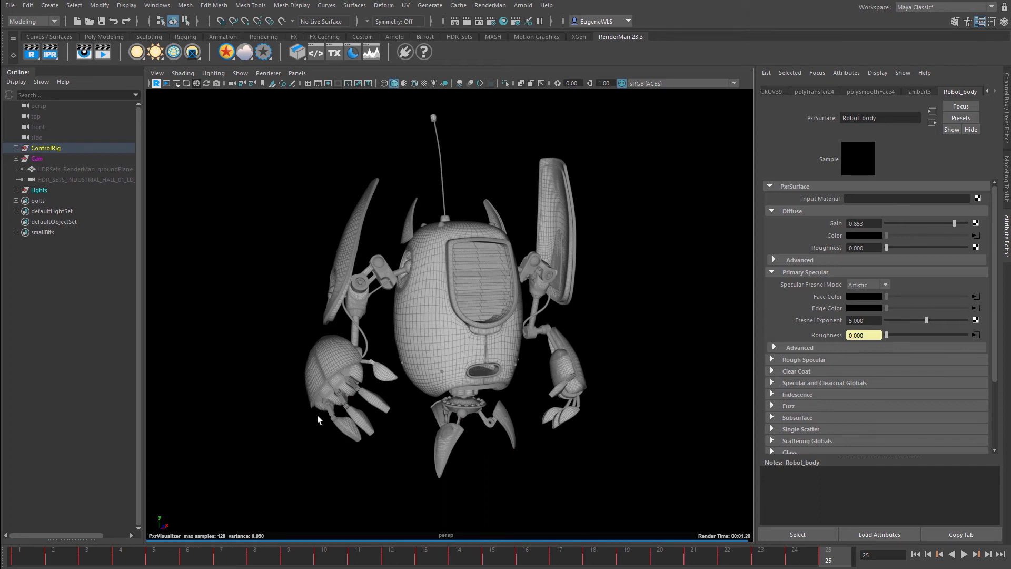
right_click(199, 84)
mouse_move(272, 92)
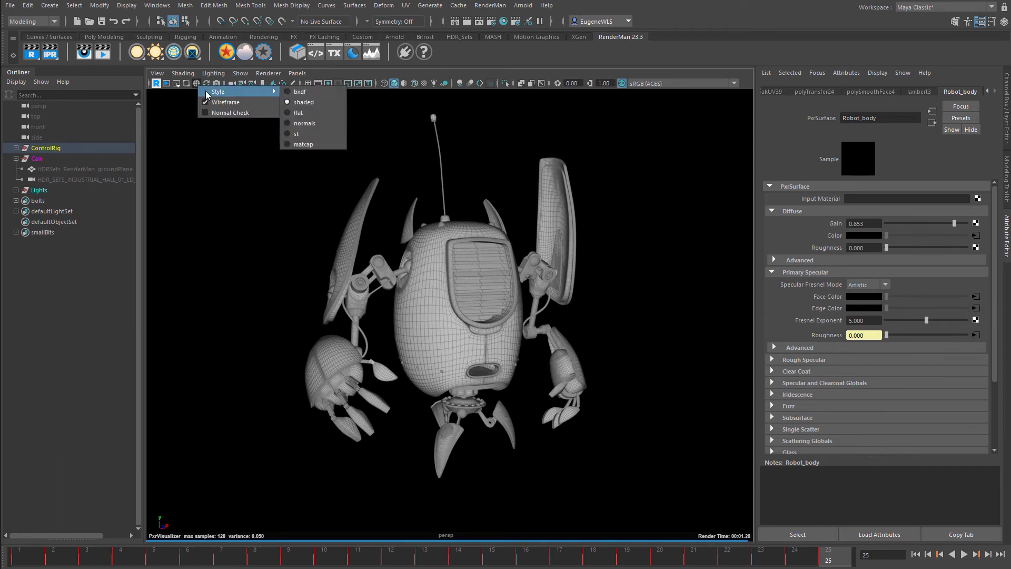
left_click(309, 113)
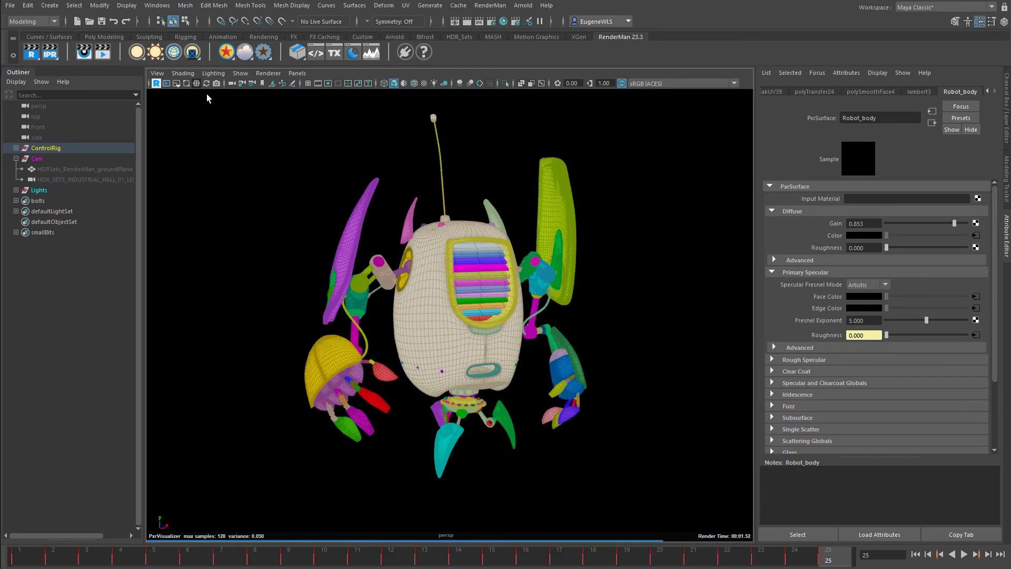
right_click(198, 84)
mouse_move(218, 97)
left_click(304, 122)
right_click(200, 85)
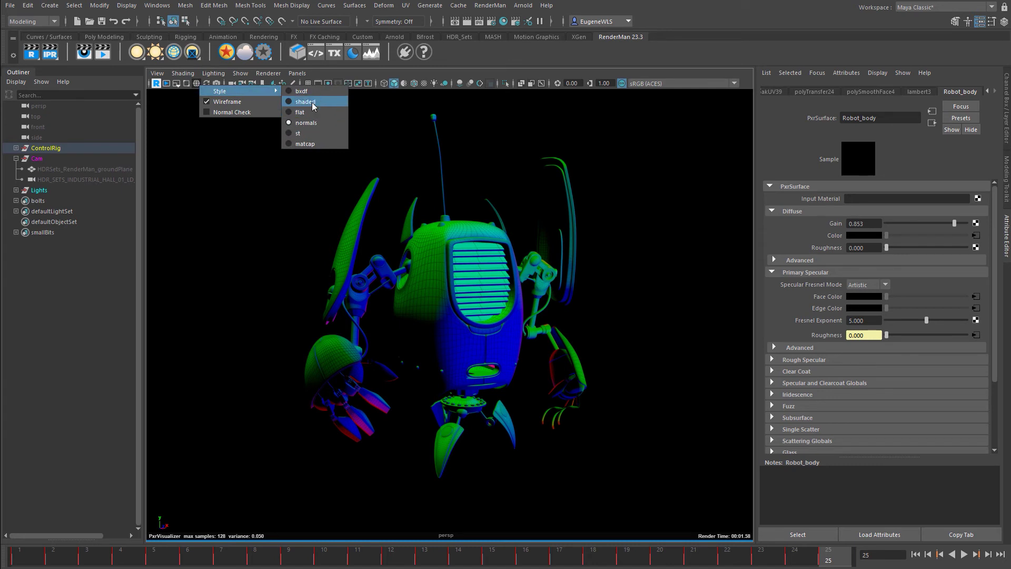
left_click(308, 102)
Step: Turn PxrVisualizer wireframe off, Normal Check on, and set the style to bxdf
right_click(201, 85)
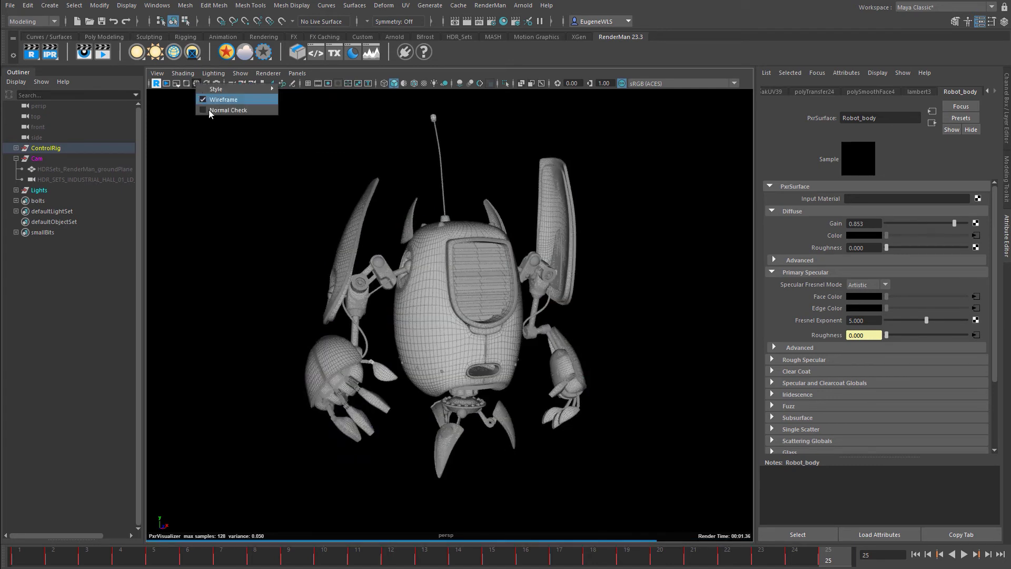
left_click(213, 105)
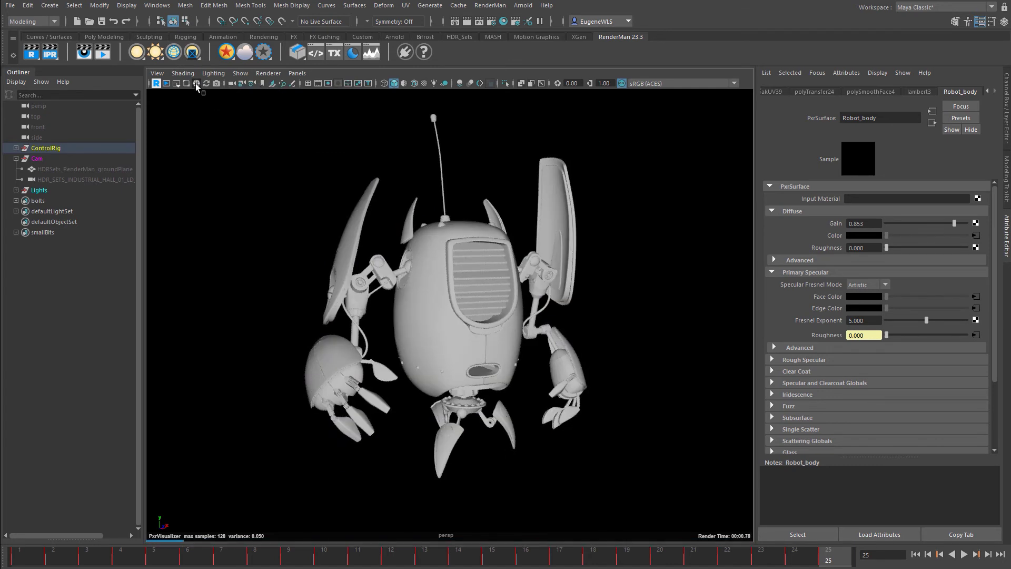
right_click(199, 84)
left_click(212, 110)
right_click(196, 84)
mouse_move(221, 89)
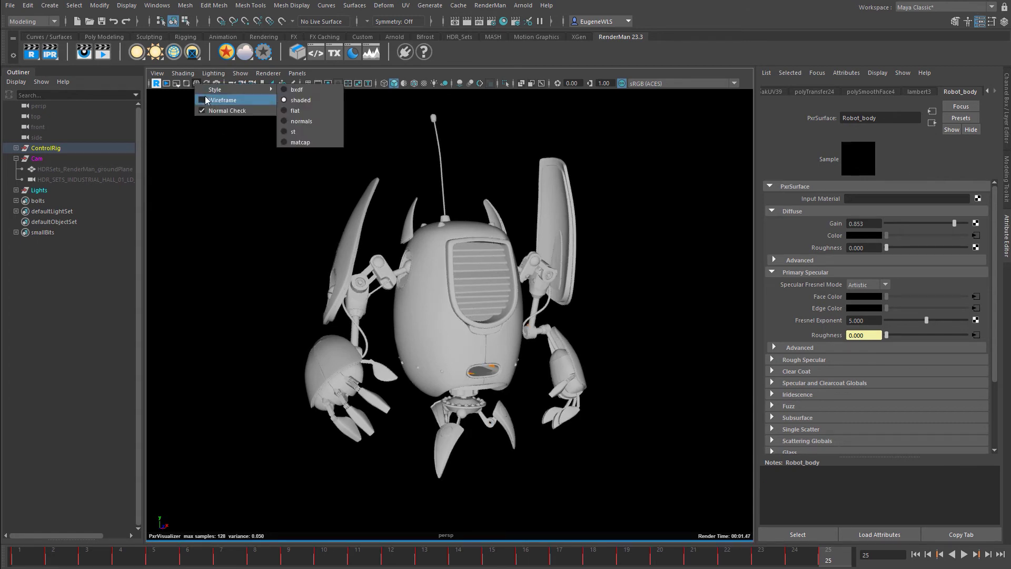
left_click(298, 90)
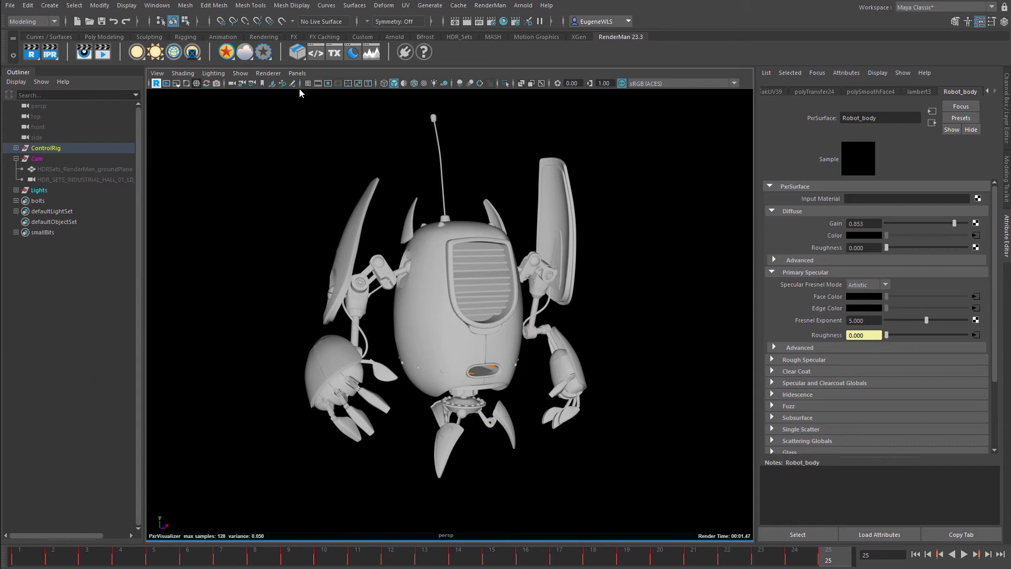
Step: Return to PxrPathTracer, clear the selection, and snapshot the viewport render into the it viewer
left_click(196, 85)
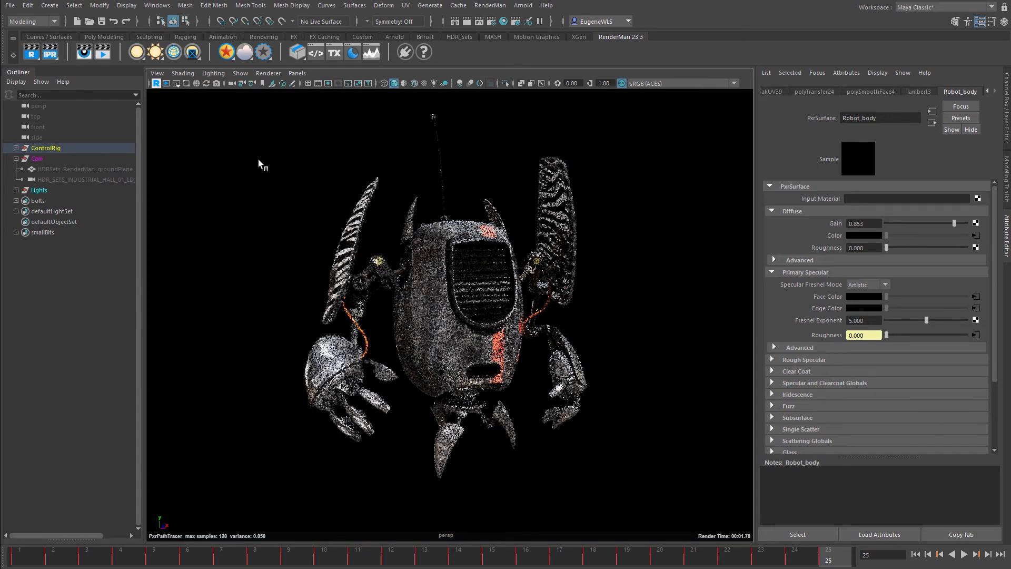
left_click(373, 307)
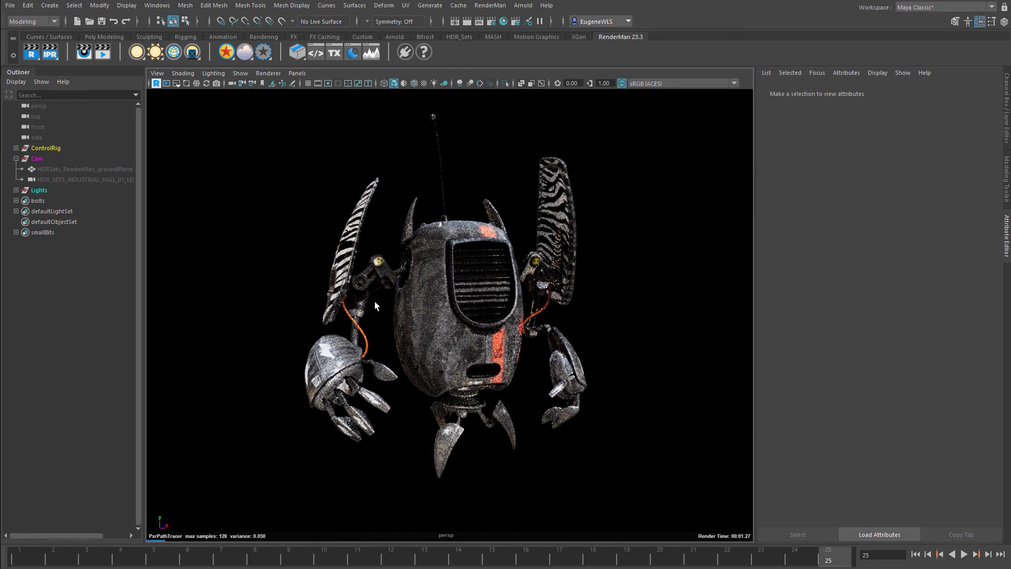
left_click(217, 84)
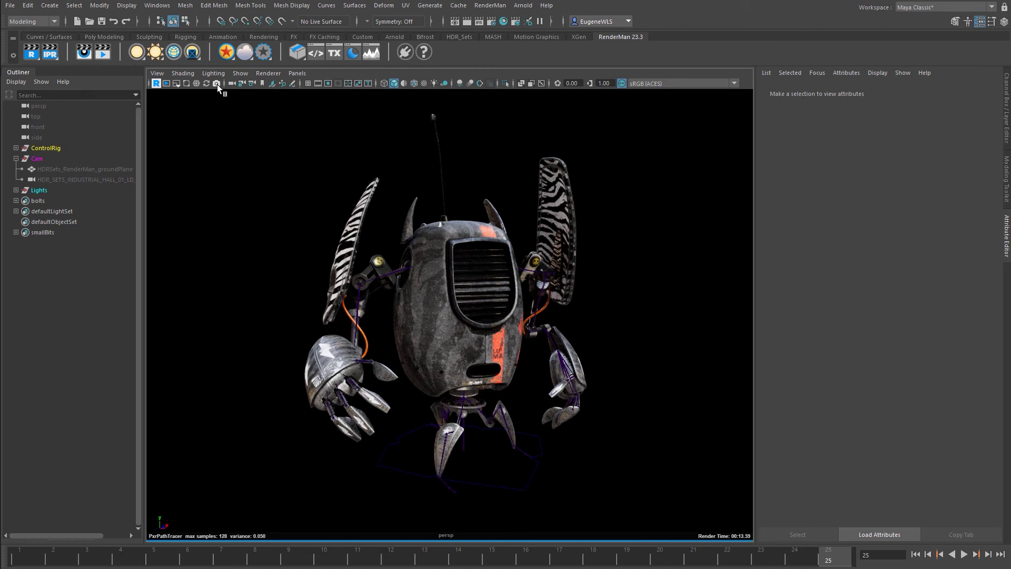
left_click(217, 84)
Step: Pan the snapshot in it, then close the viewer, discarding its session
left_click_drag(878, 315, 805, 334)
left_click(991, 76)
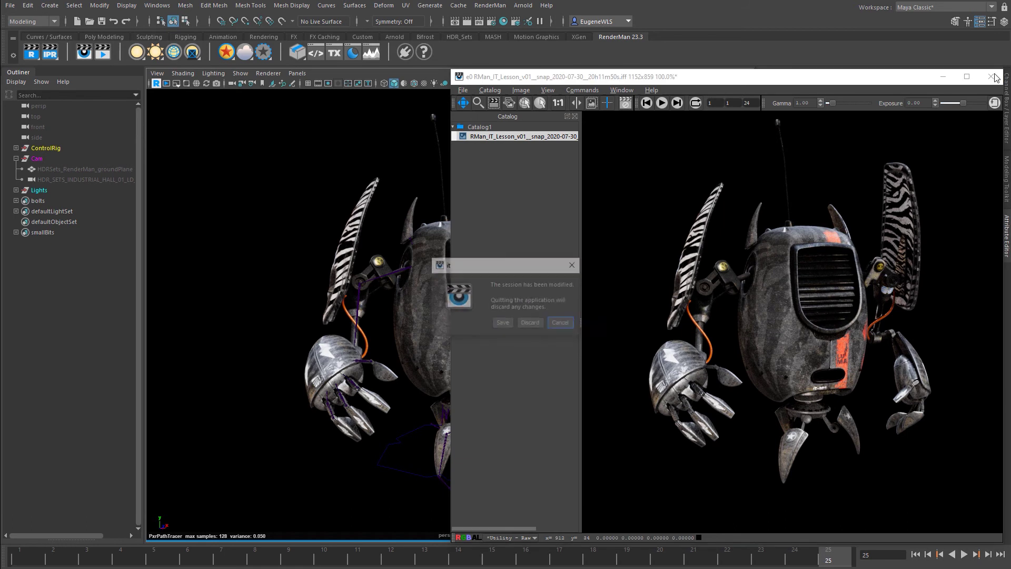
left_click(530, 323)
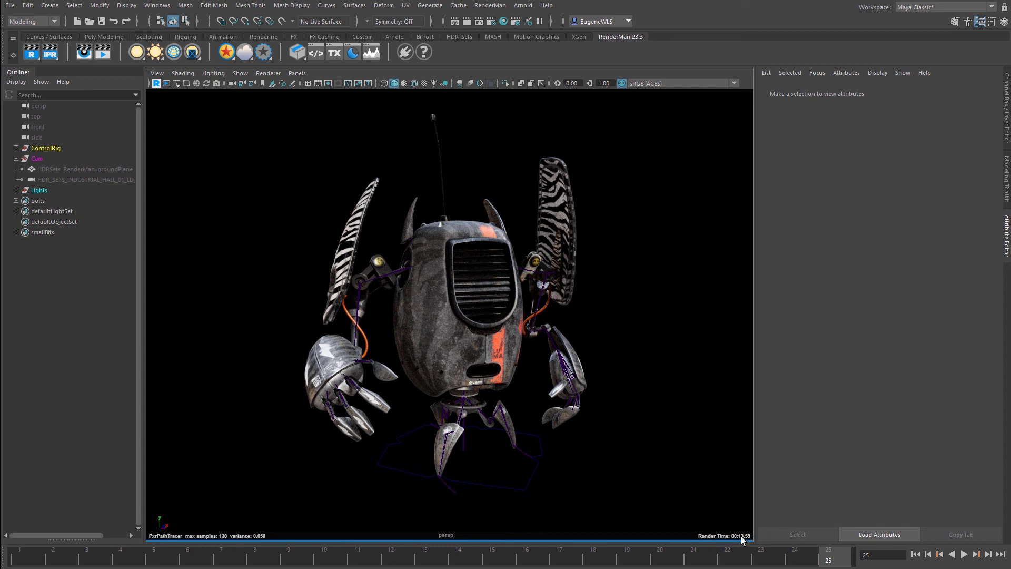
Step: Tumble the camera closer and to a more frontal view of the robot while IPR re-renders
left_click_drag(722, 532, 412, 457, "alt")
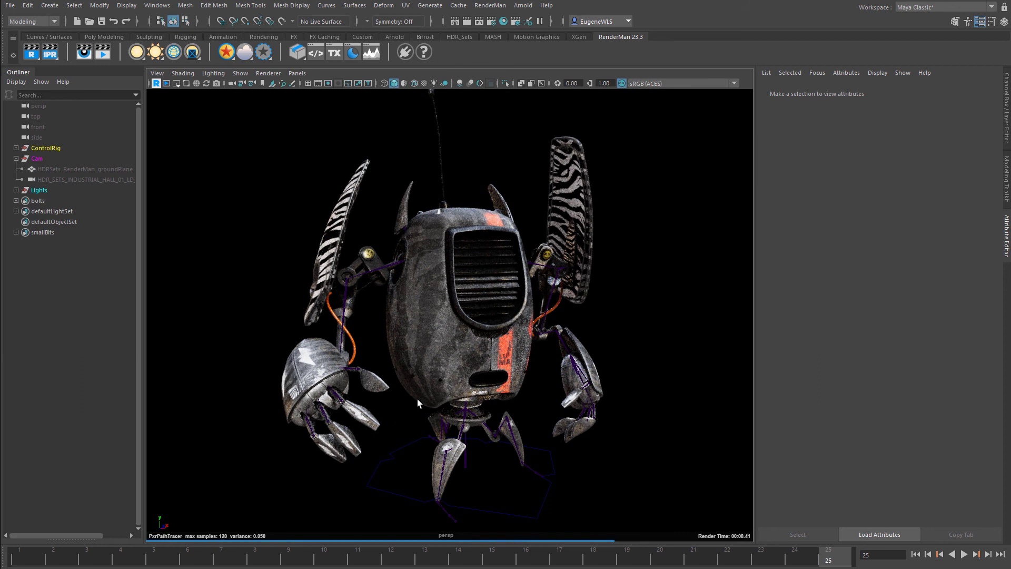
left_click_drag(496, 375, 402, 374, "alt")
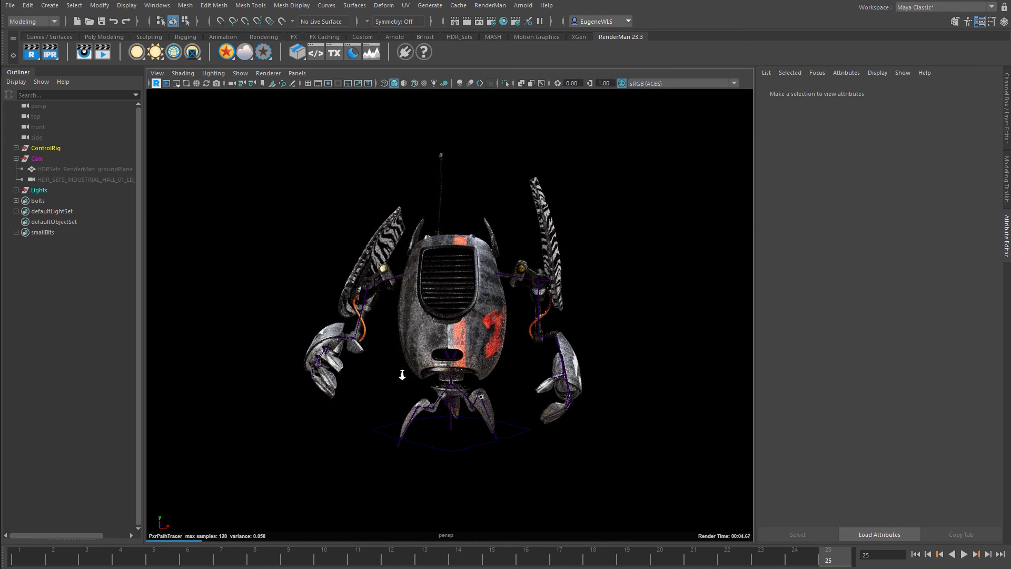
left_click_drag(404, 372, 420, 377, "alt")
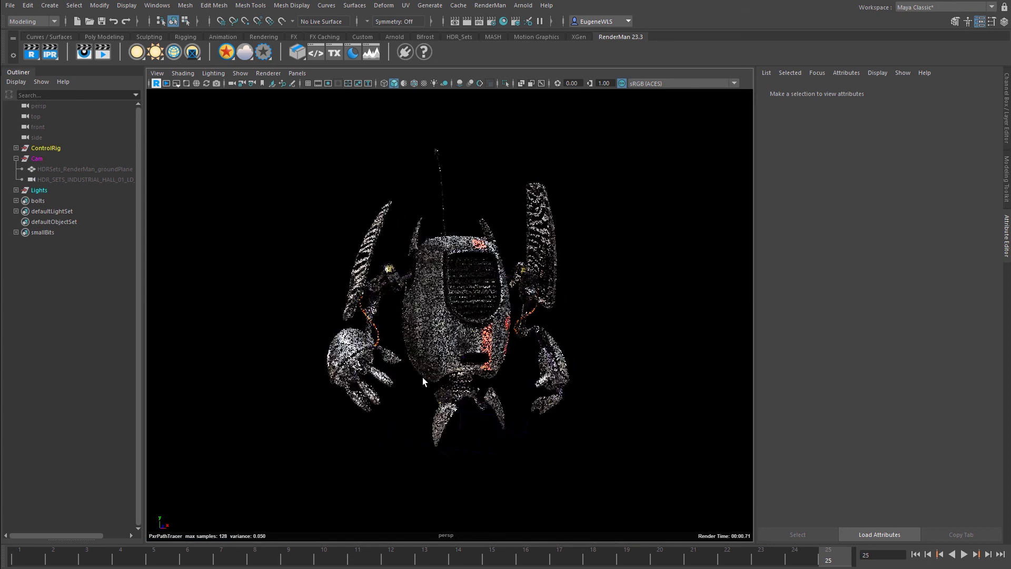